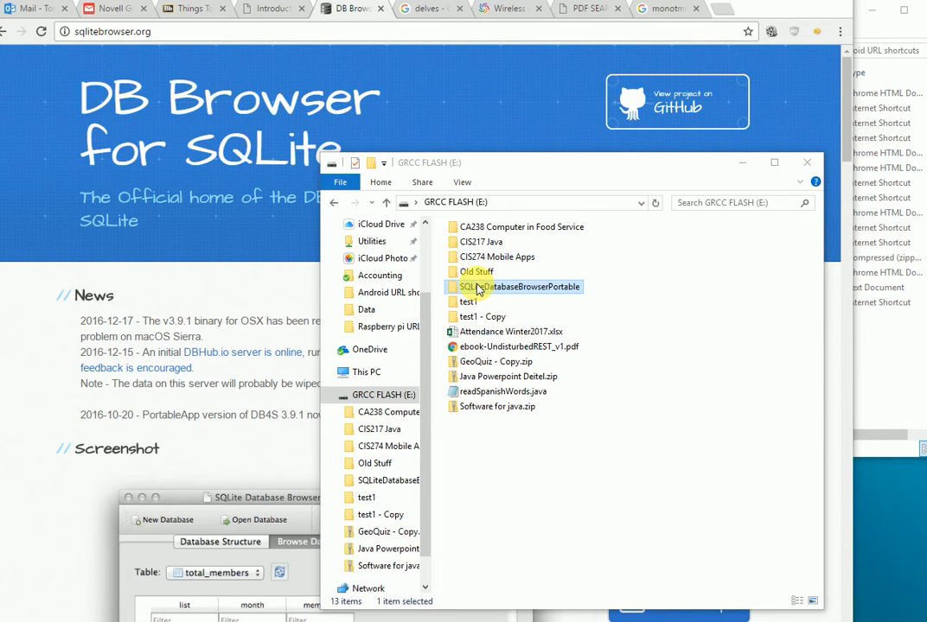
- Launch SQLiteDatabaseBrowserPortable.exe from its flash-drive folder, after checking the Data subfolder
double_click(476, 289)
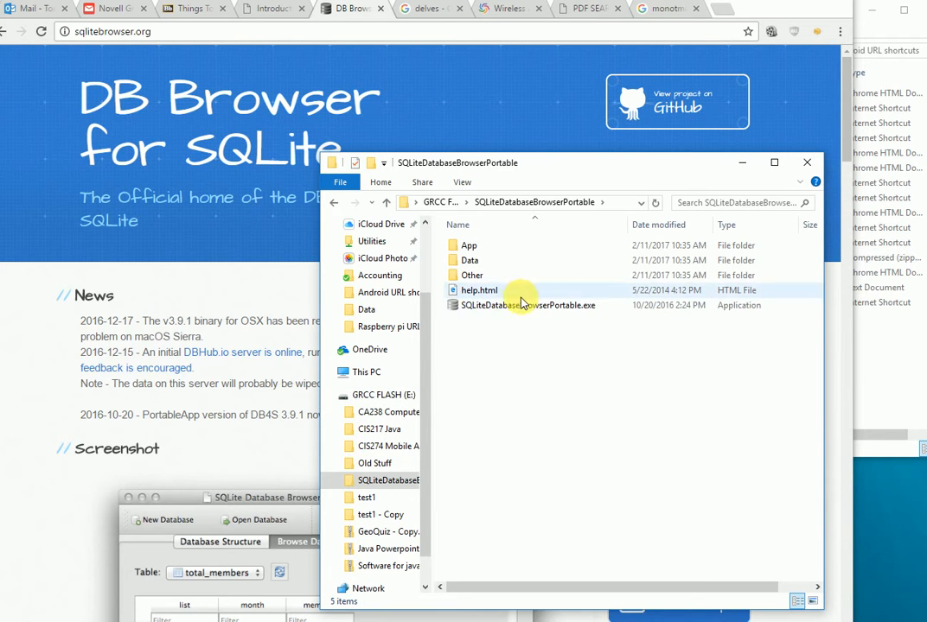
double_click(475, 263)
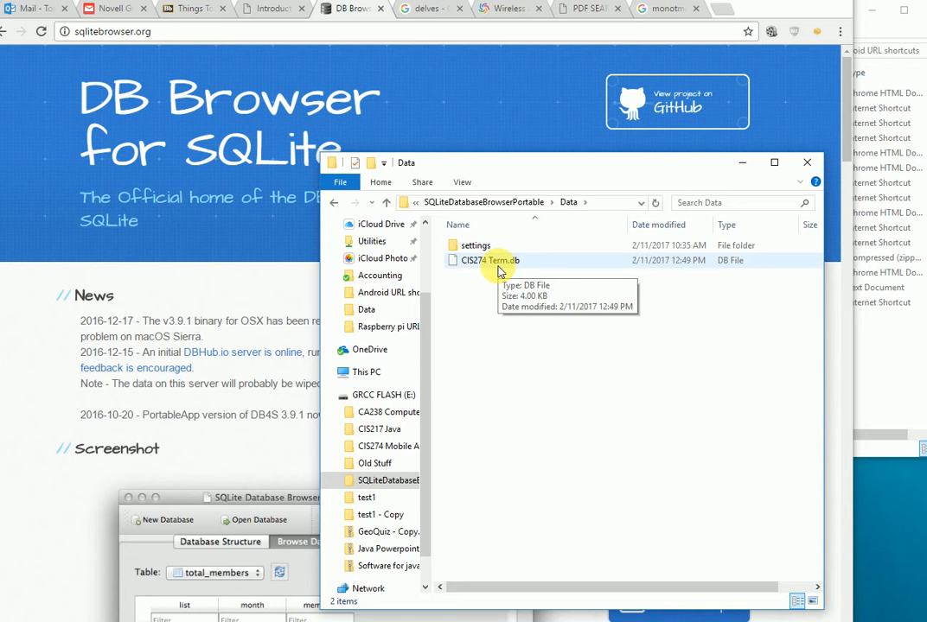
left_click(387, 203)
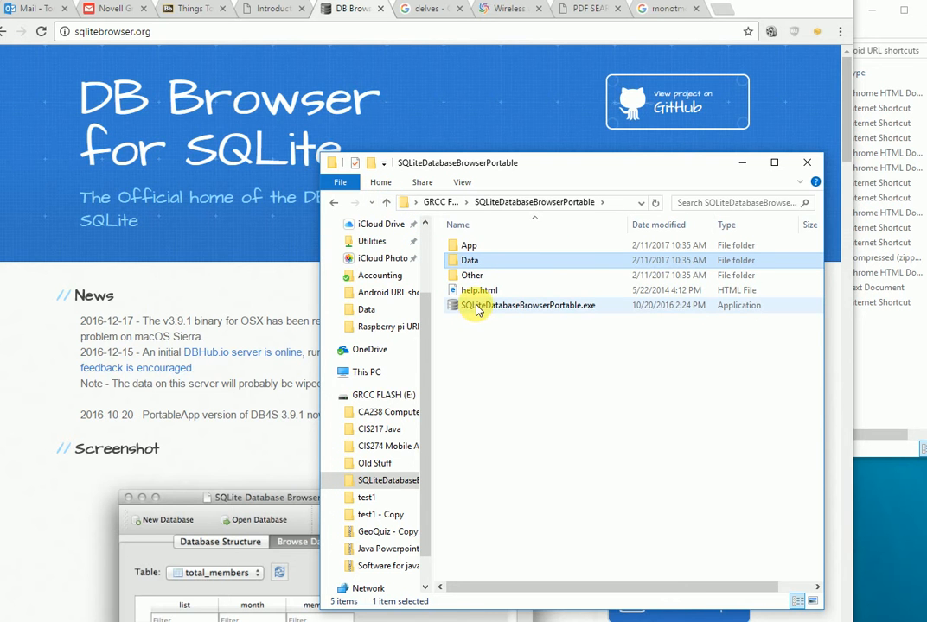
left_click(476, 310)
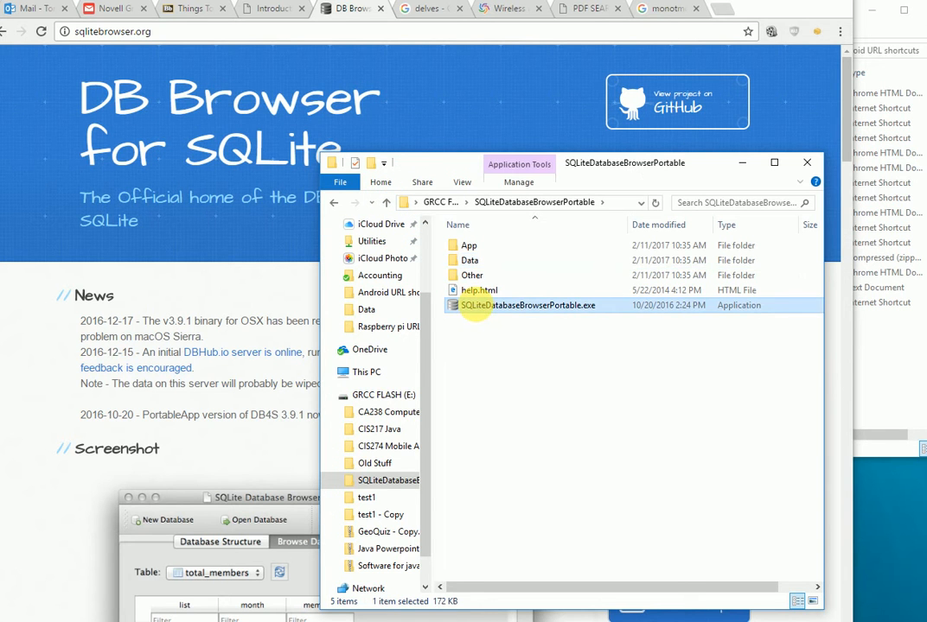
double_click(476, 311)
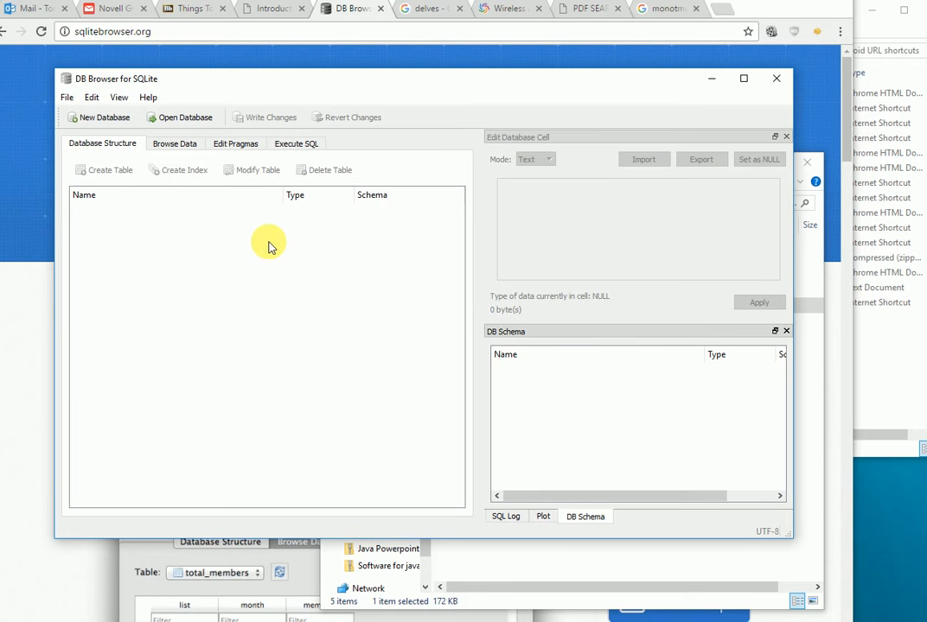
- Open CIS274 Term.db from the Data folder via File > Open Database
left_click(67, 98)
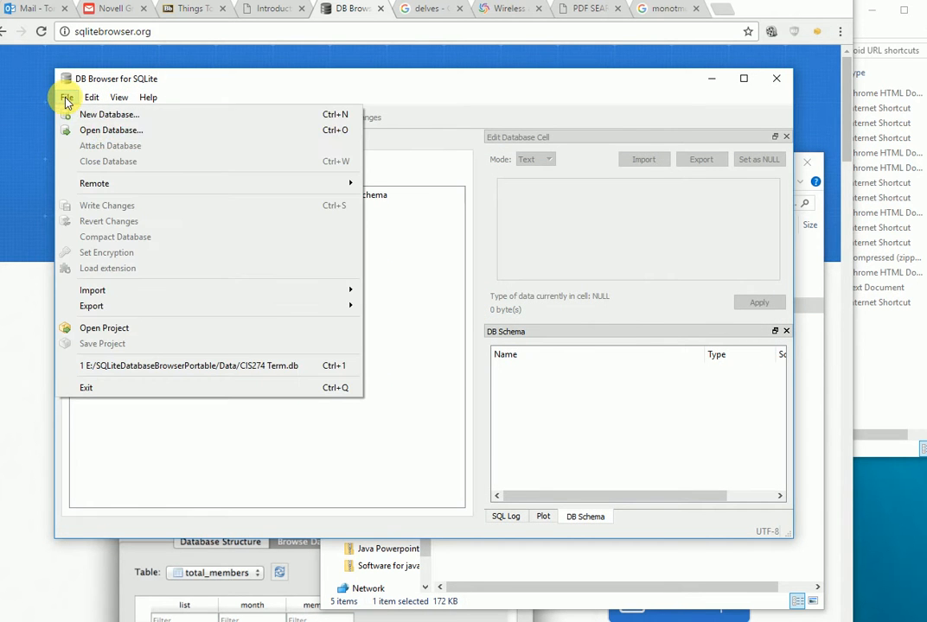
left_click(92, 131)
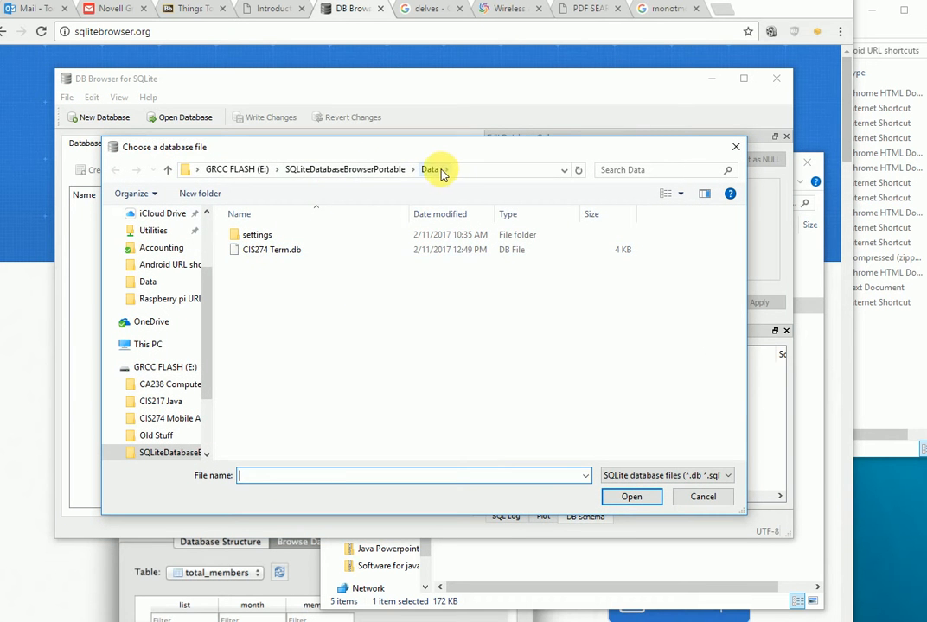
double_click(278, 252)
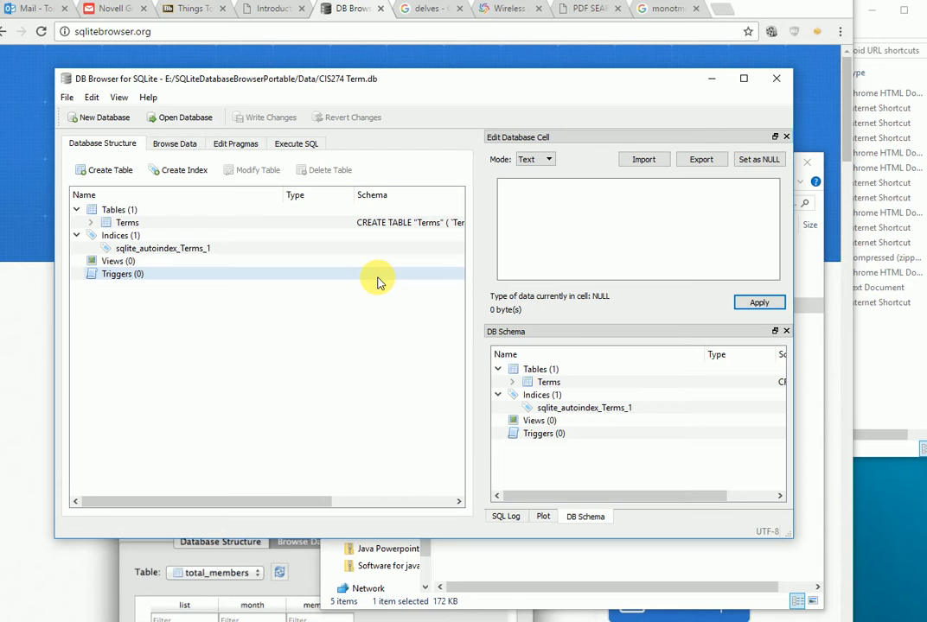
- Expand the Terms table and browse its BYOD, C-I-A triad and AMPS records
double_click(123, 225)
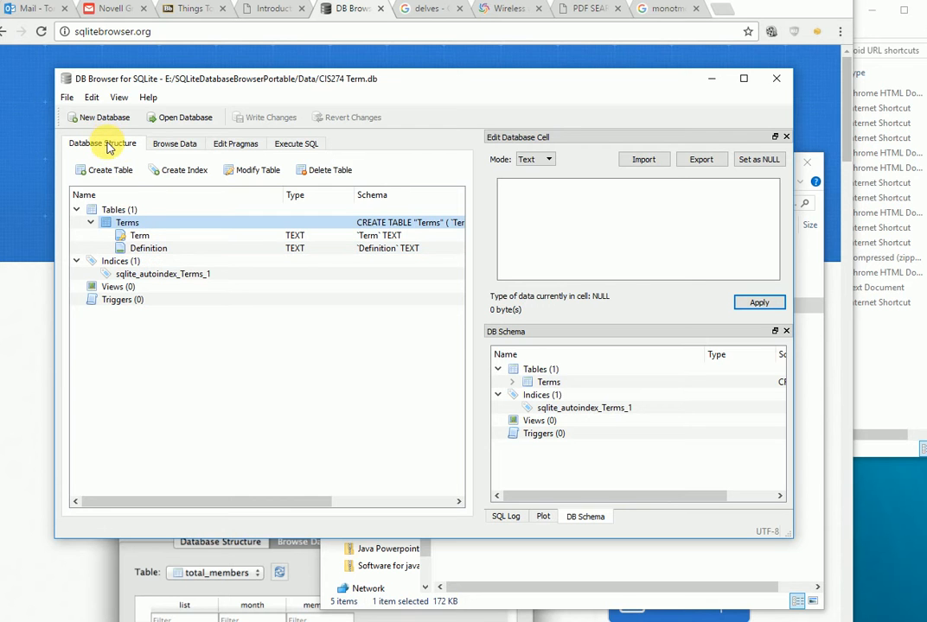
left_click(176, 149)
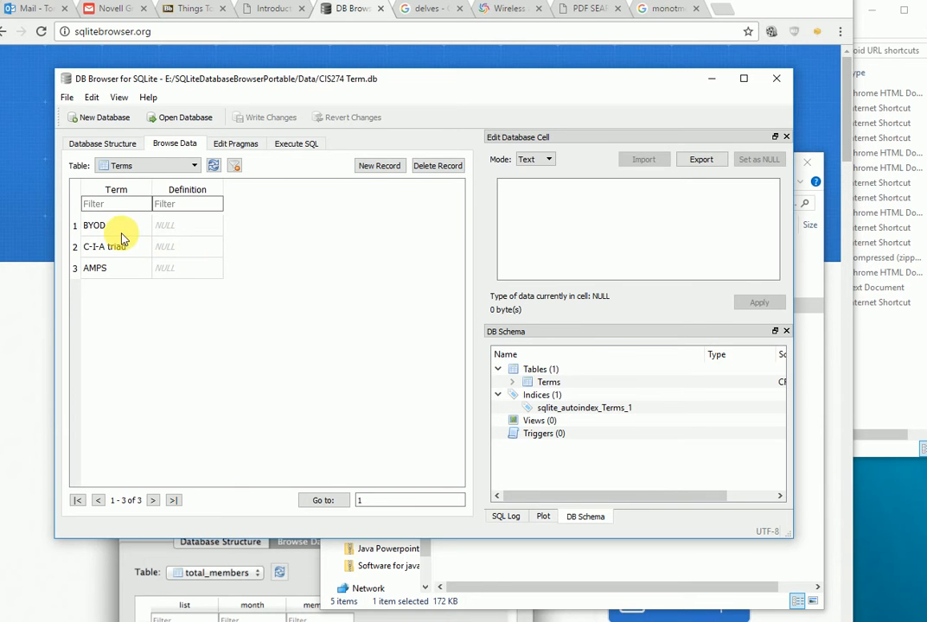
left_click(168, 232)
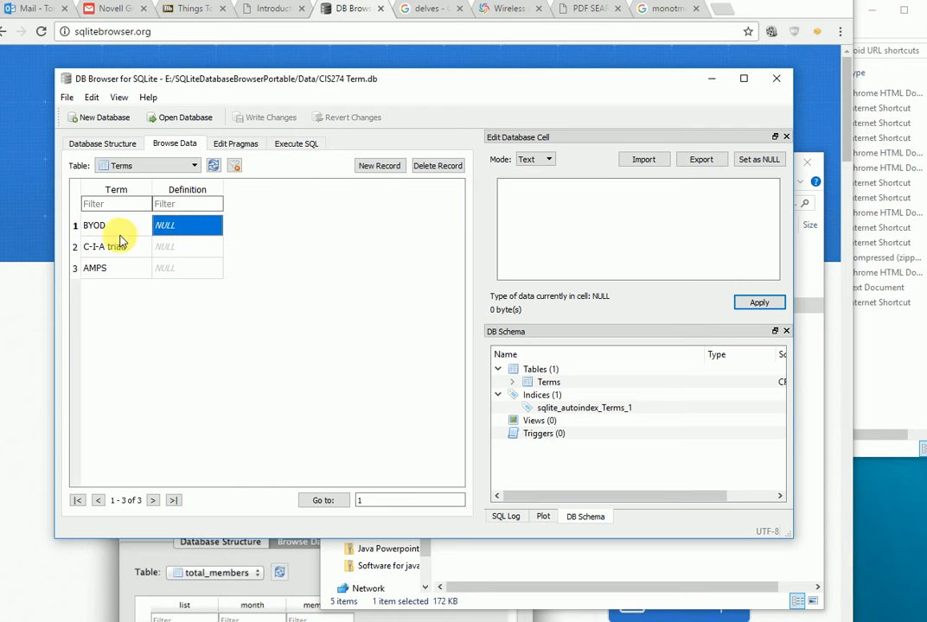
left_click(115, 233)
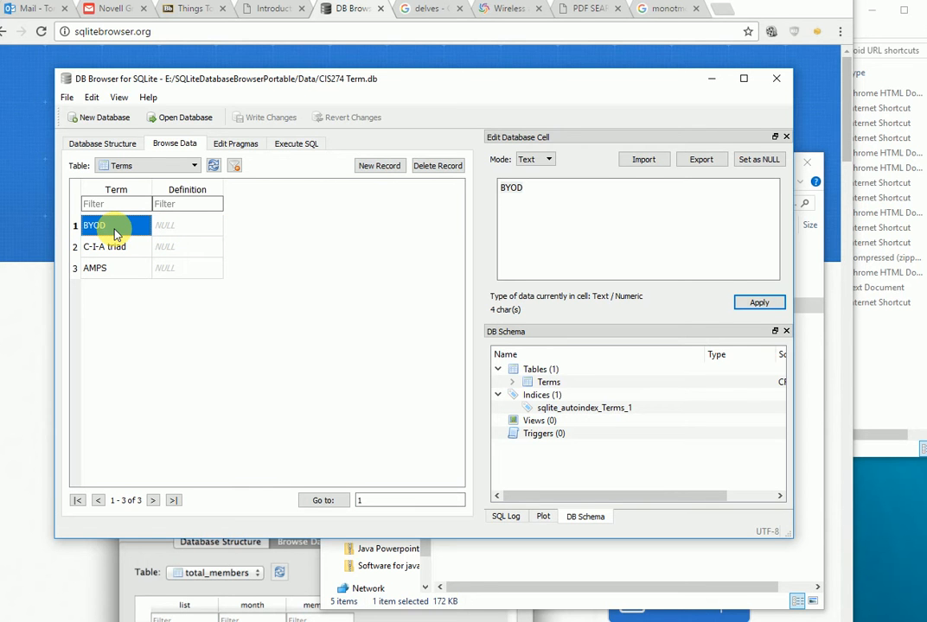
- Create a new database file named 'CIS274 Terms' in the Data folder
left_click(67, 99)
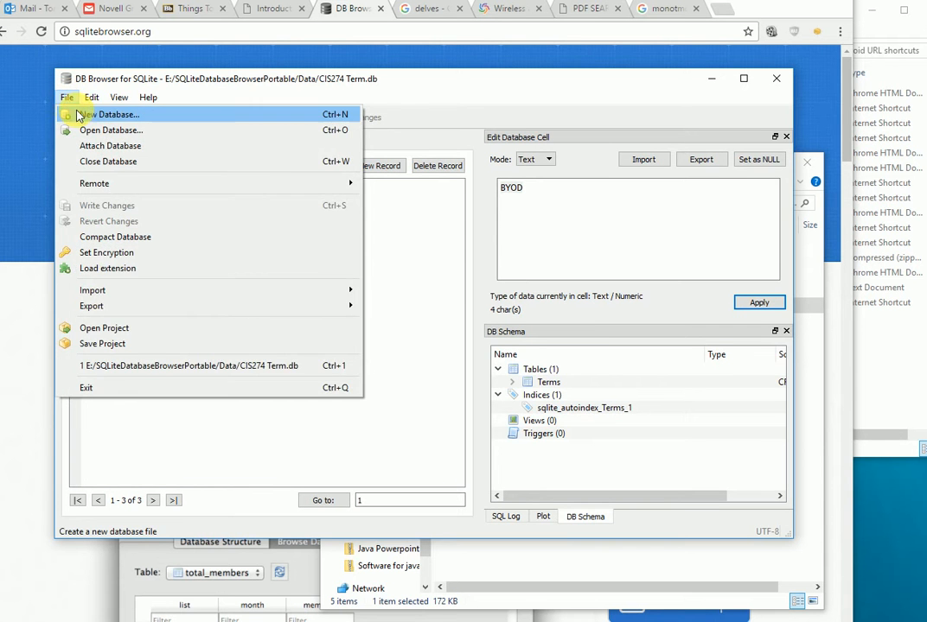
left_click(74, 114)
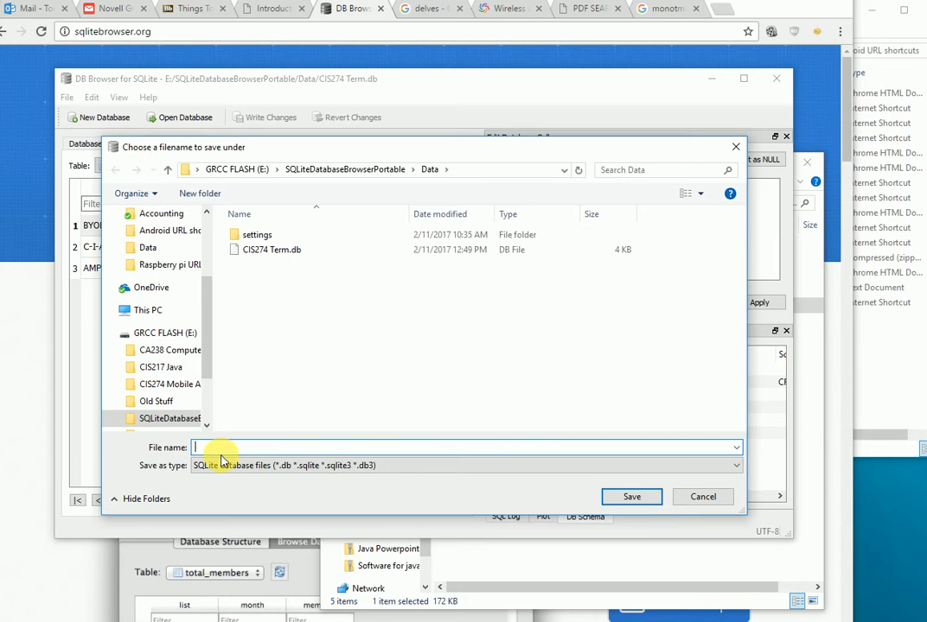
type("CIS274")
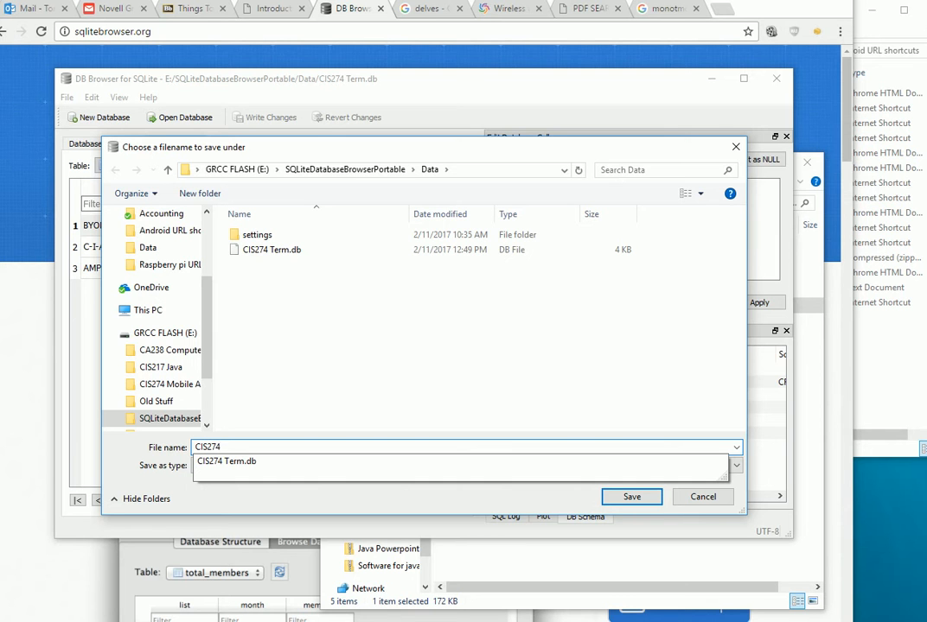
type("Terms")
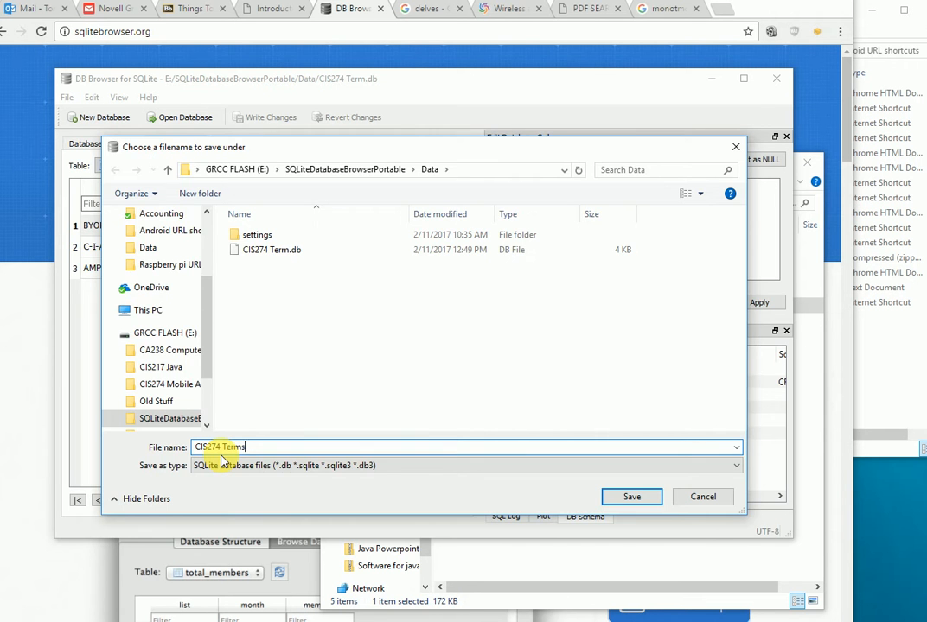
key("Return")
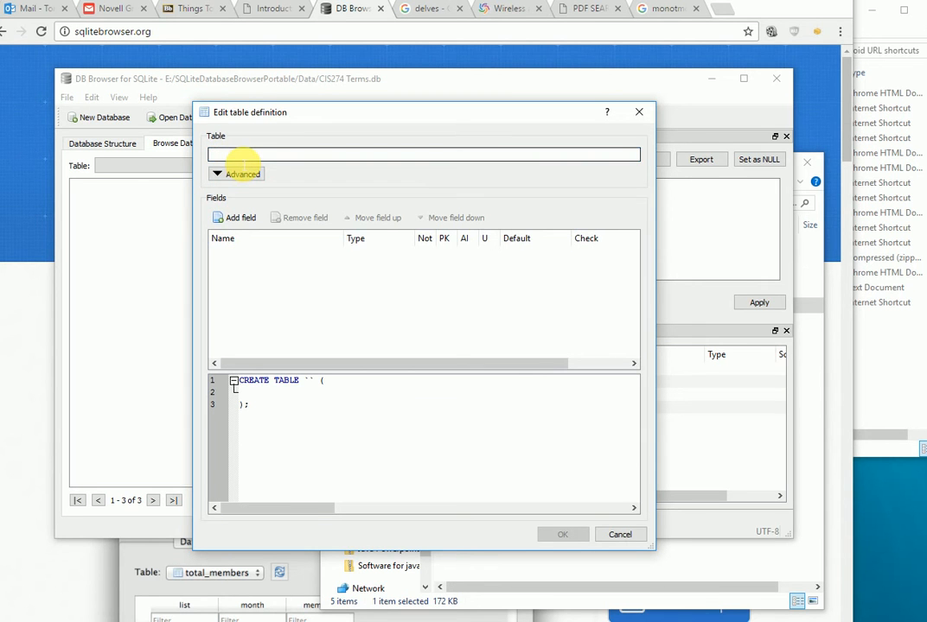
- Name the table Terms and add a Term field as TEXT primary key
type("Terms")
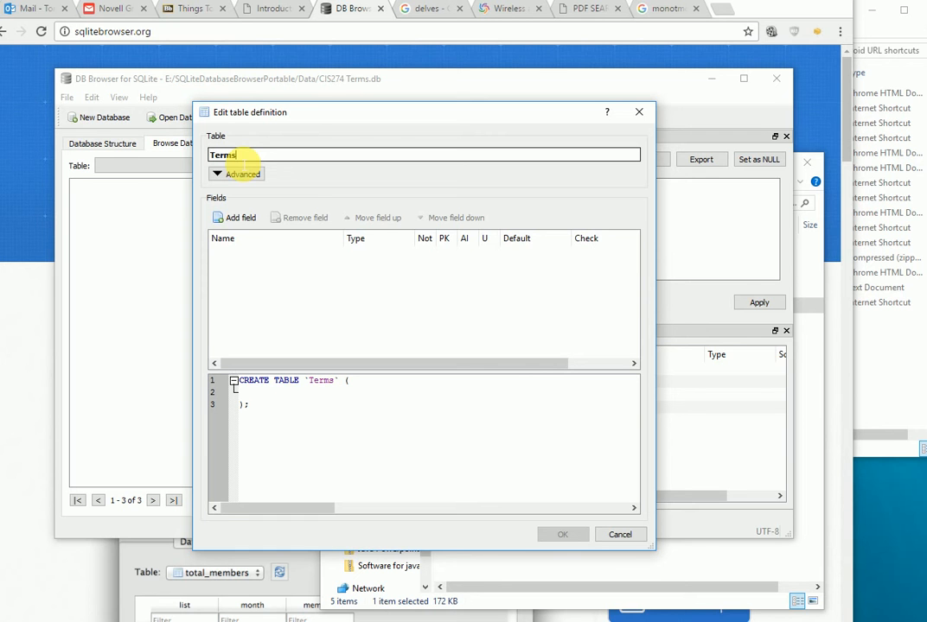
left_click(244, 219)
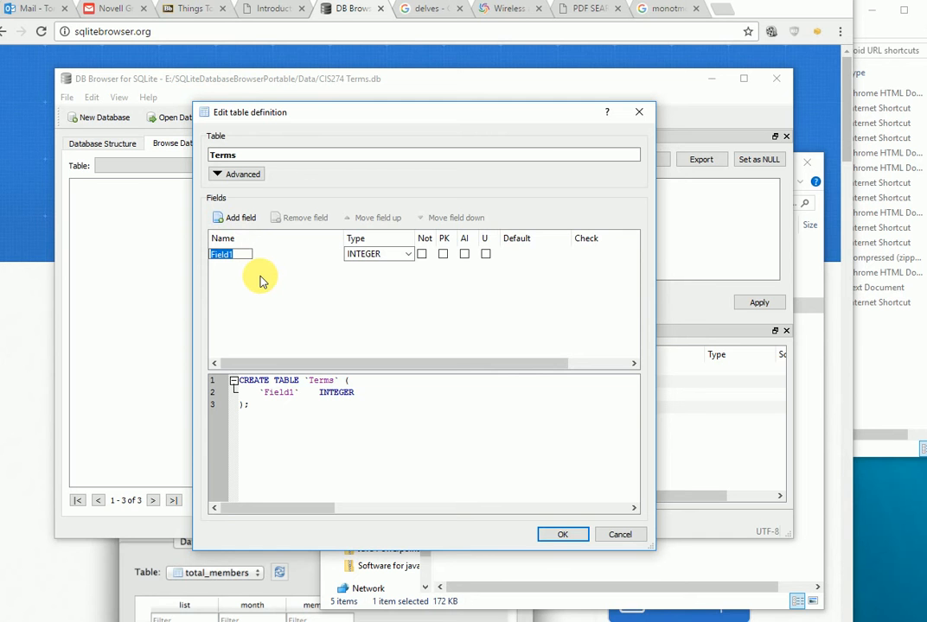
type("Term")
left_click(443, 254)
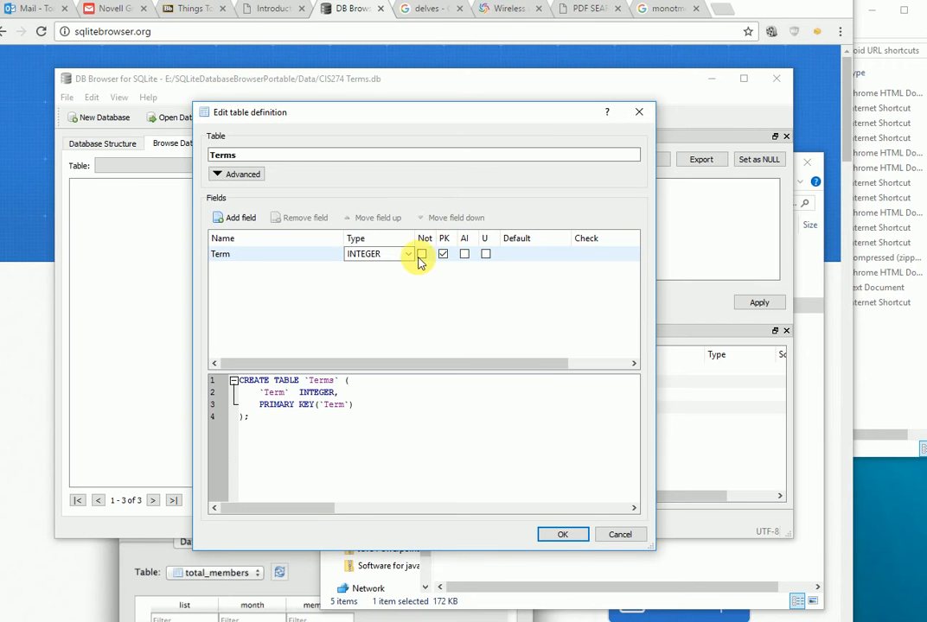
left_click(408, 255)
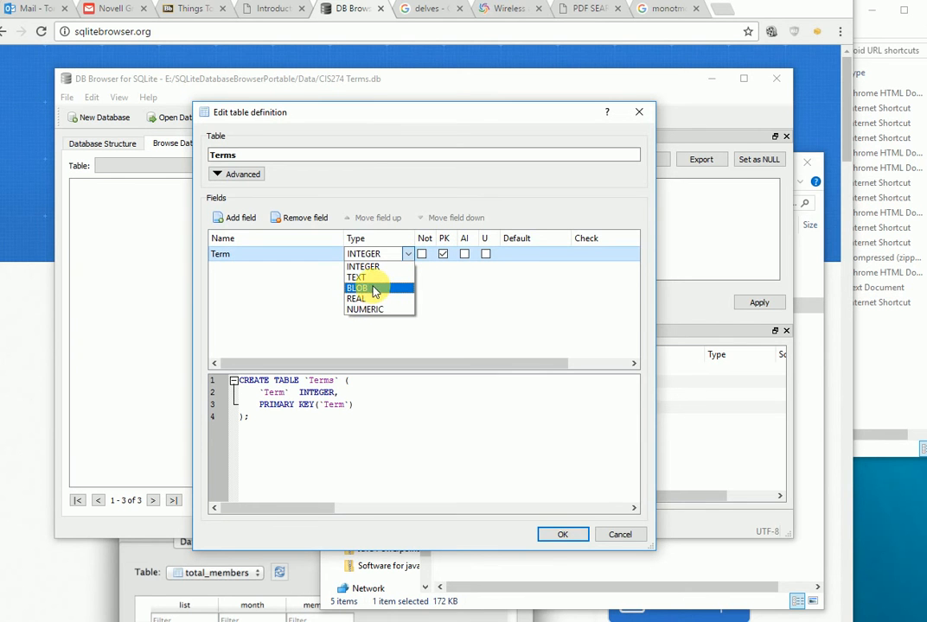
left_click(372, 279)
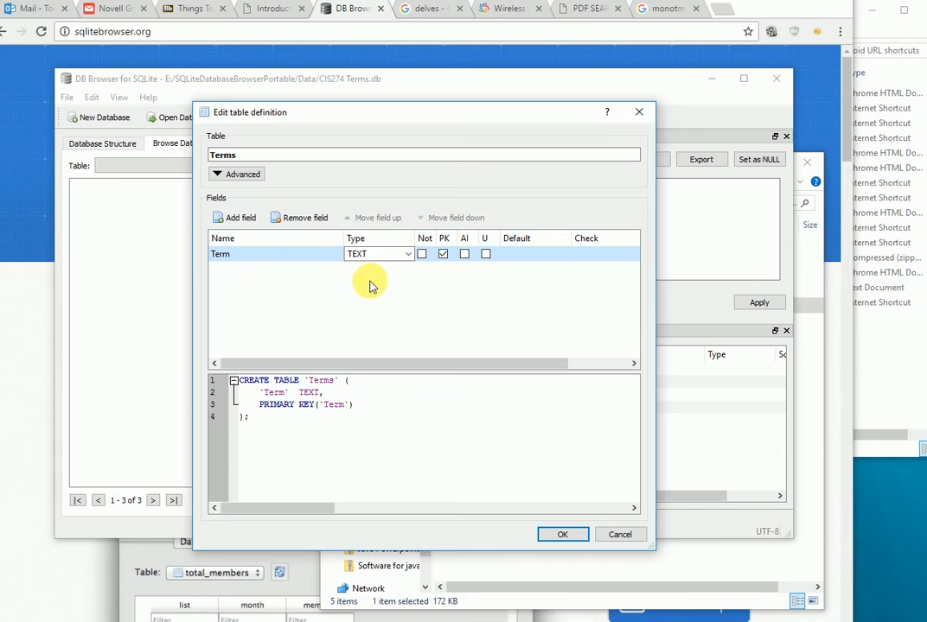
- Add a second field, 'Definatio', with type TEXT
left_click(242, 219)
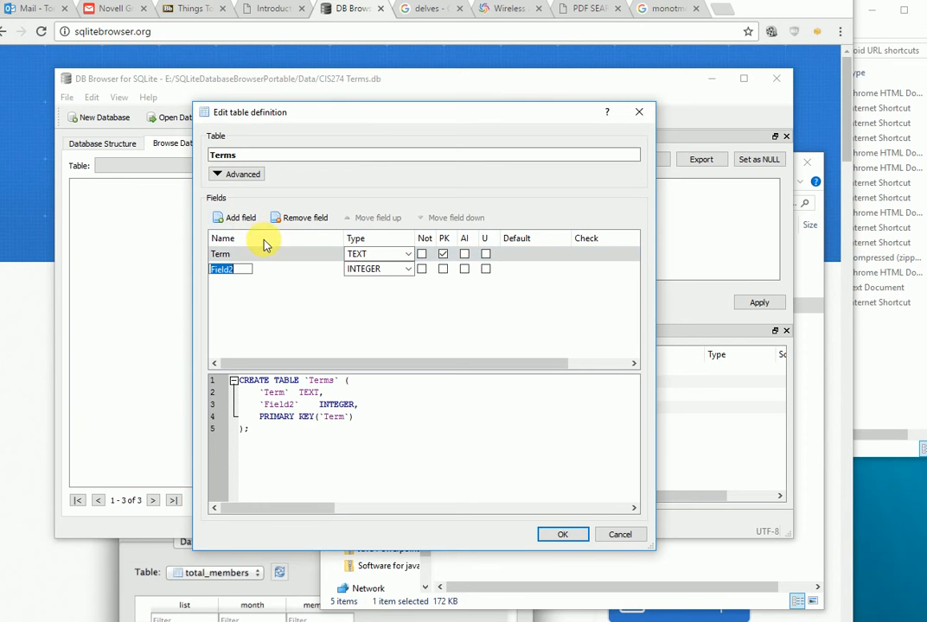
type("Defination")
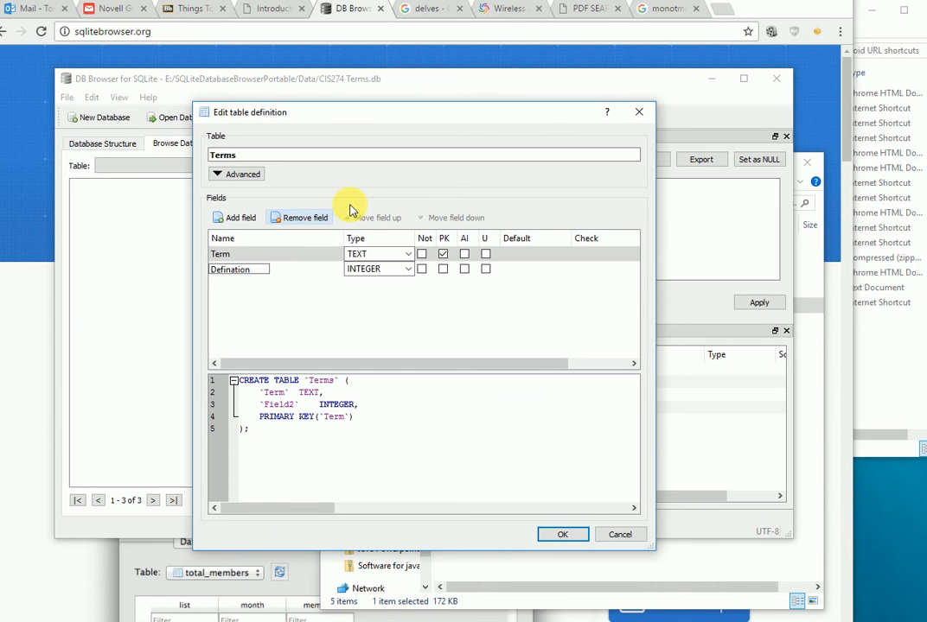
left_click(407, 270)
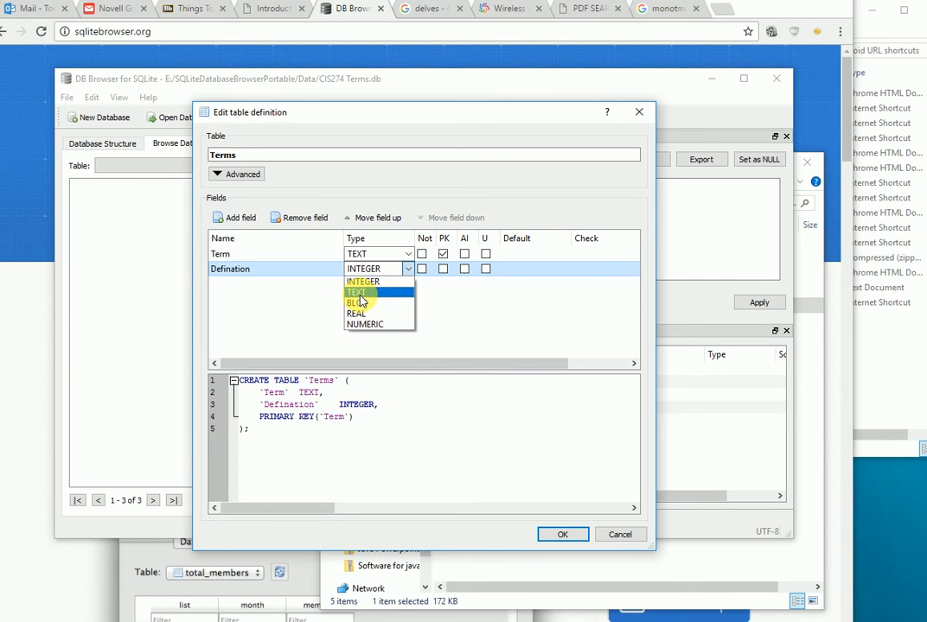
left_click(363, 293)
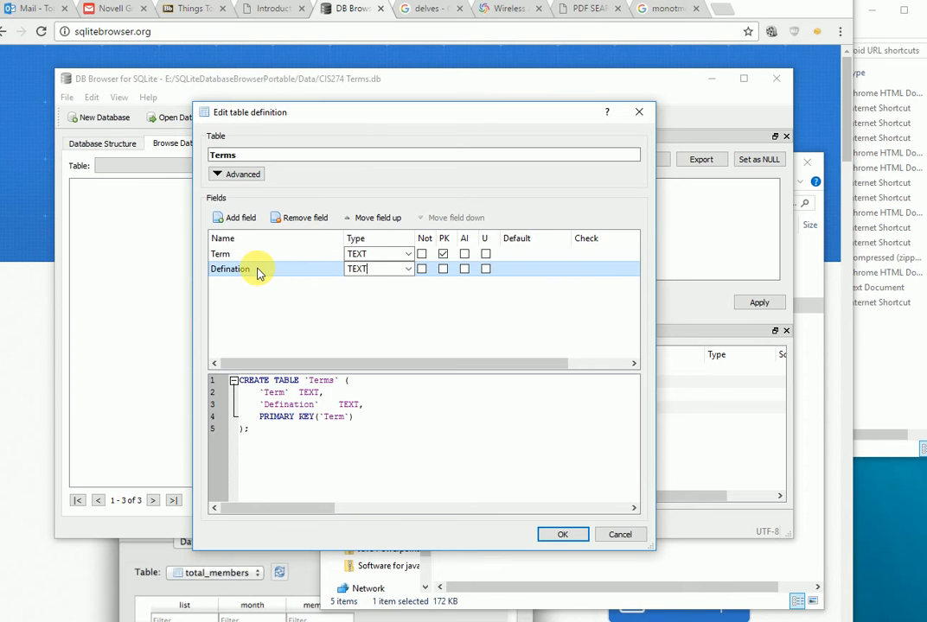
- Replace that field with a 'Defination' TEXT field and save the table definition
left_click(290, 219)
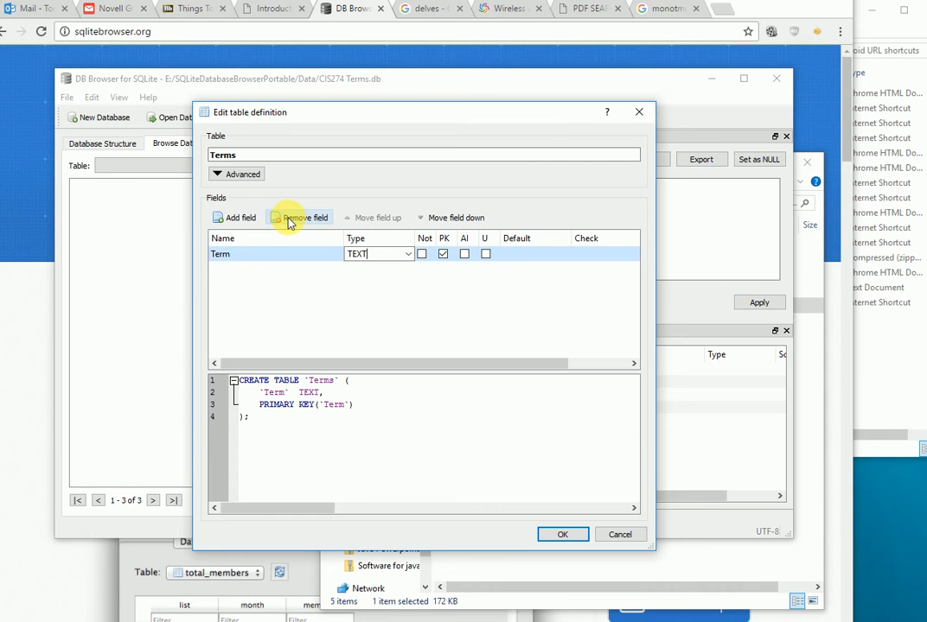
left_click(238, 220)
type("Defination")
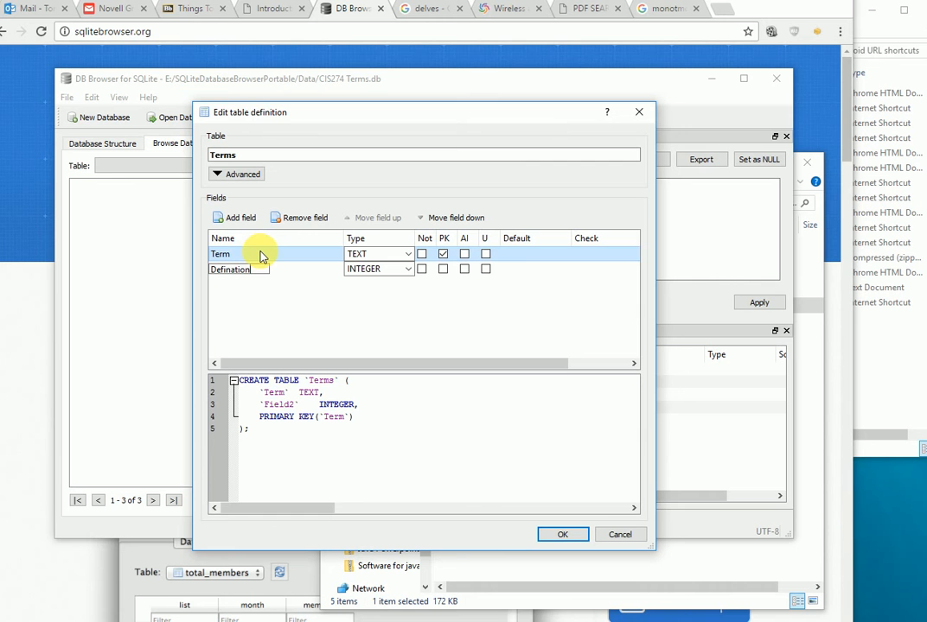
left_click(406, 270)
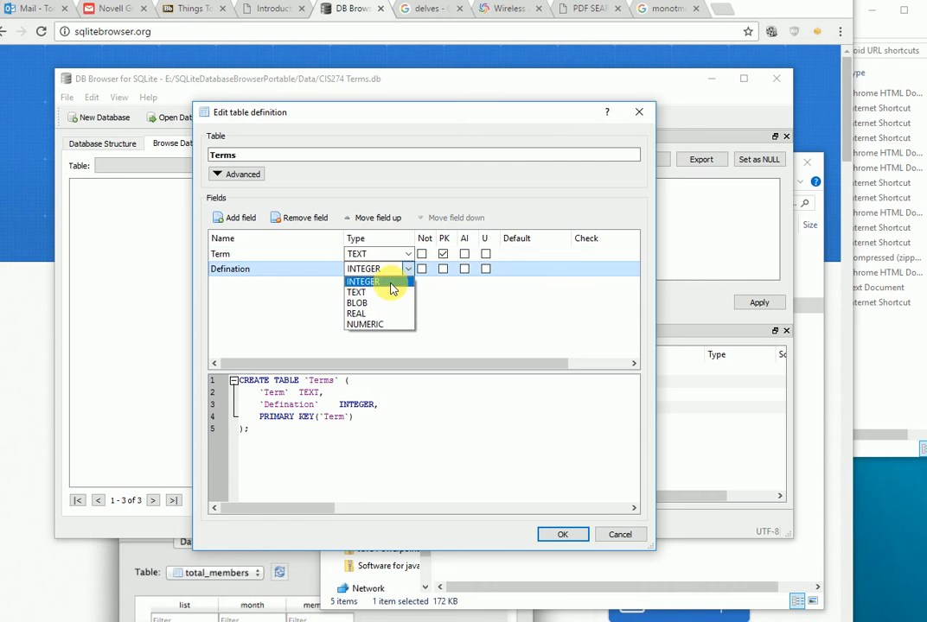
left_click(366, 292)
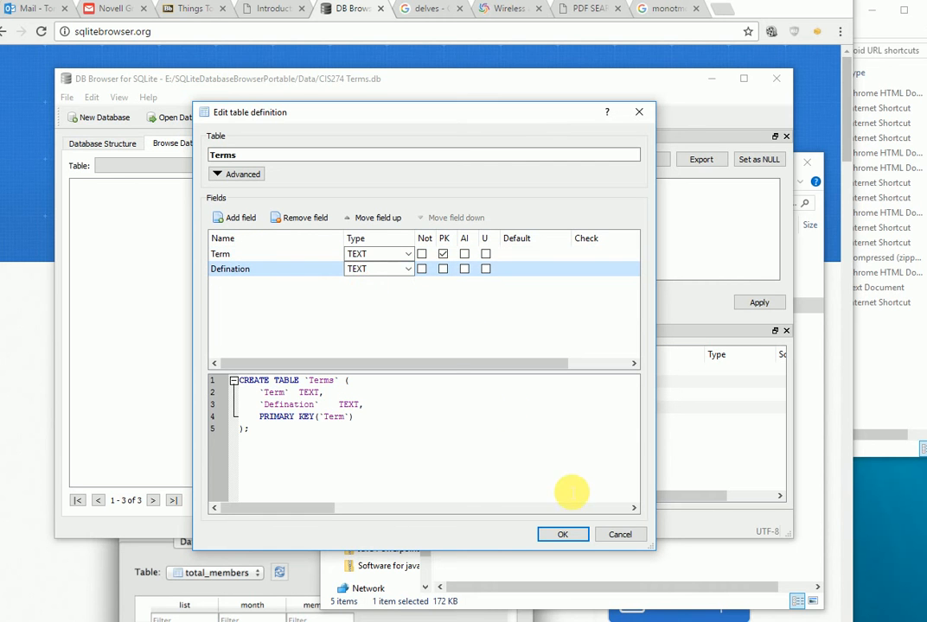
left_click(561, 534)
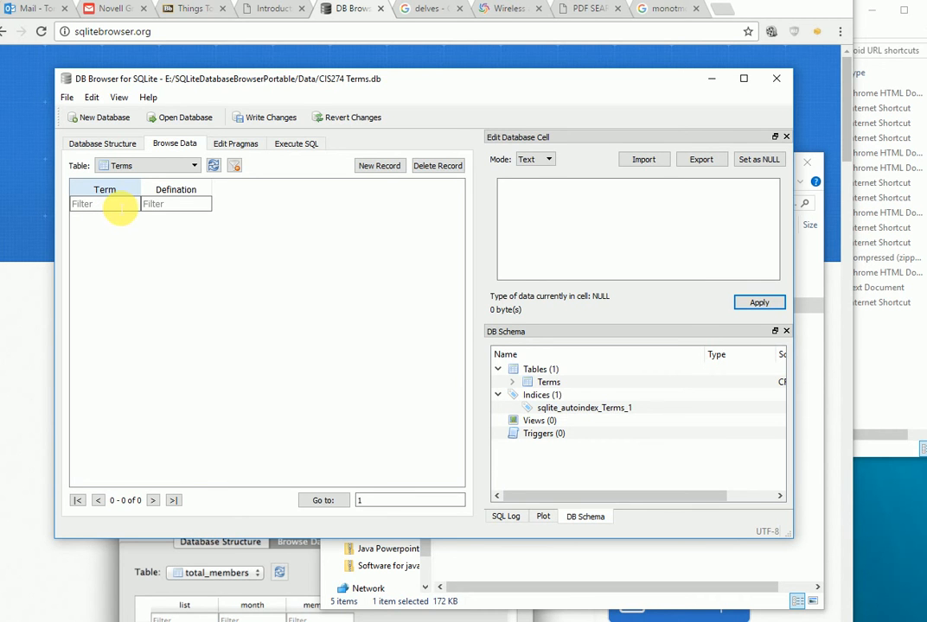
- Add a first record with term 'a' and definition 'the letter a'
left_click(381, 167)
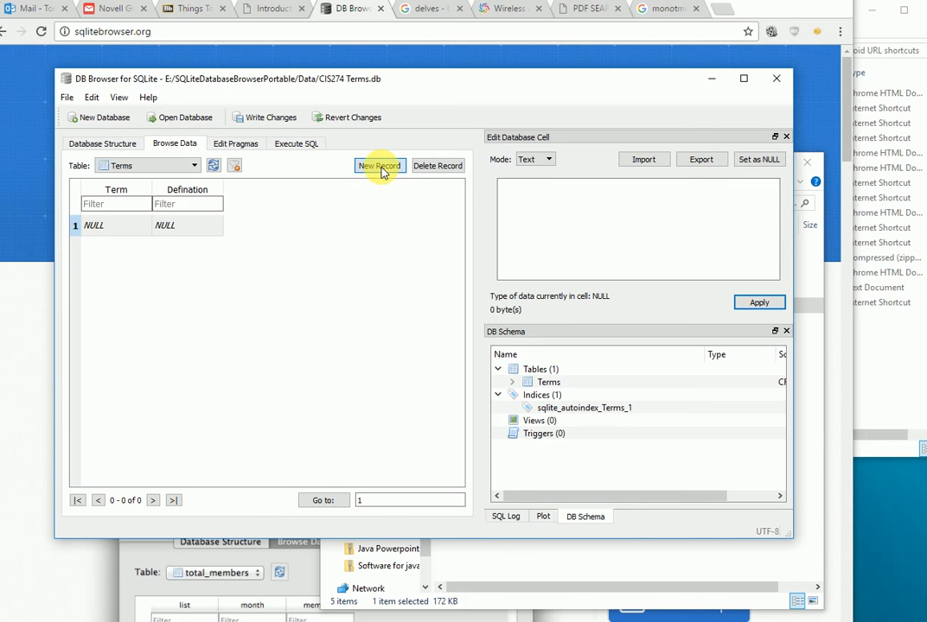
left_click(97, 225)
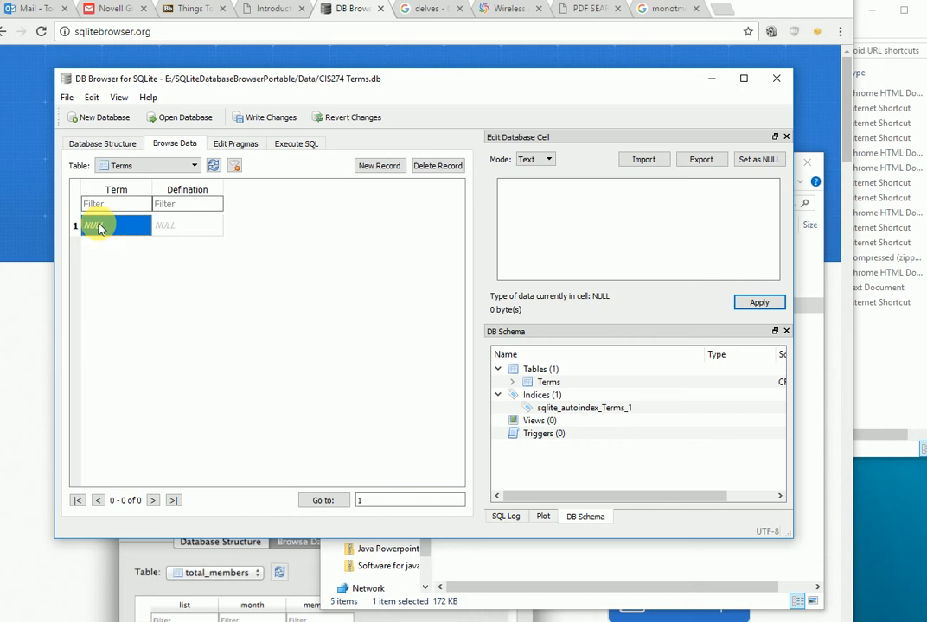
double_click(119, 224)
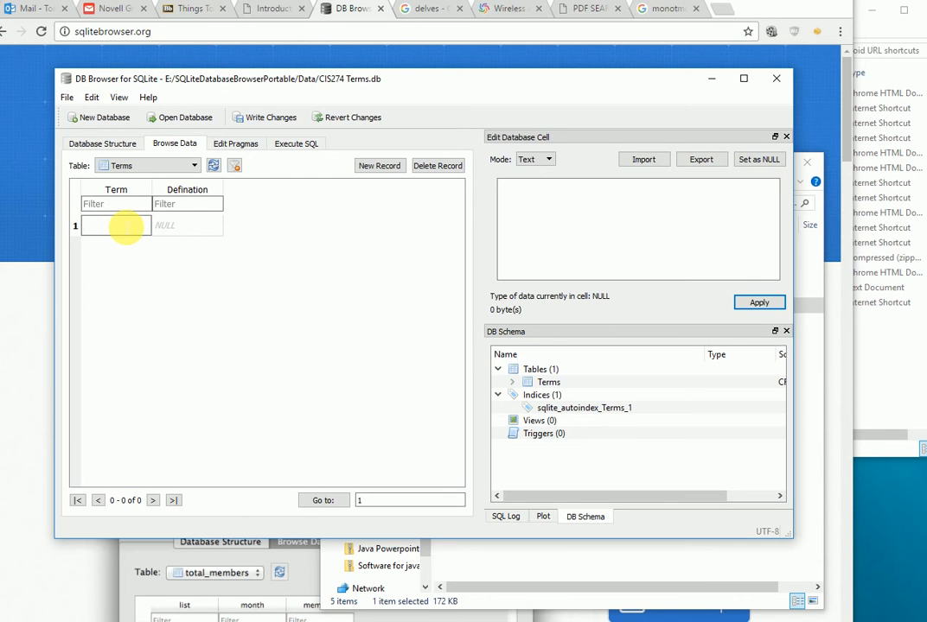
type("a")
key("Tab")
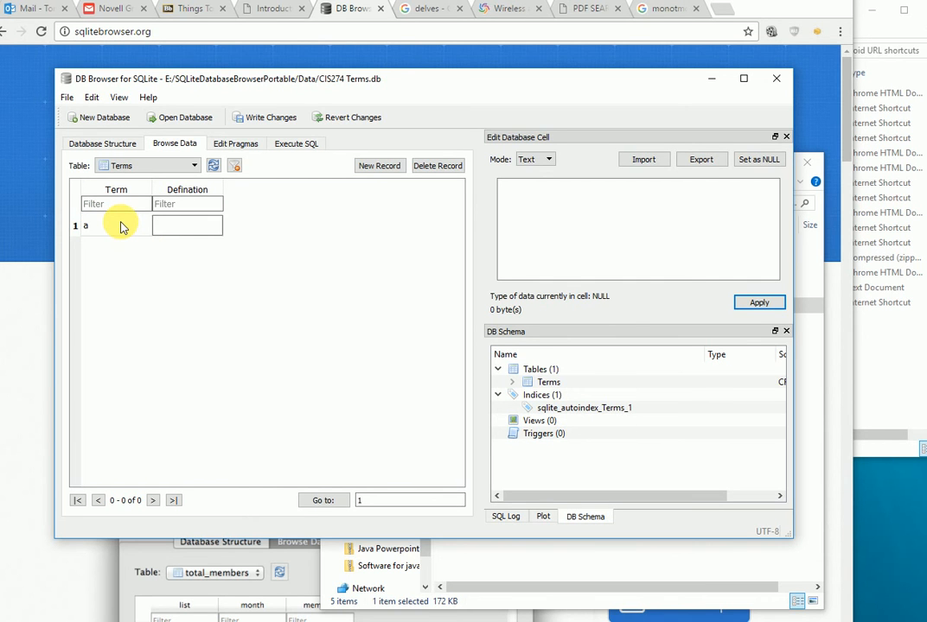
type("the letter a")
key("Return")
- Add a second record with term 'b' and definition 'the letter b'
key("Tab")
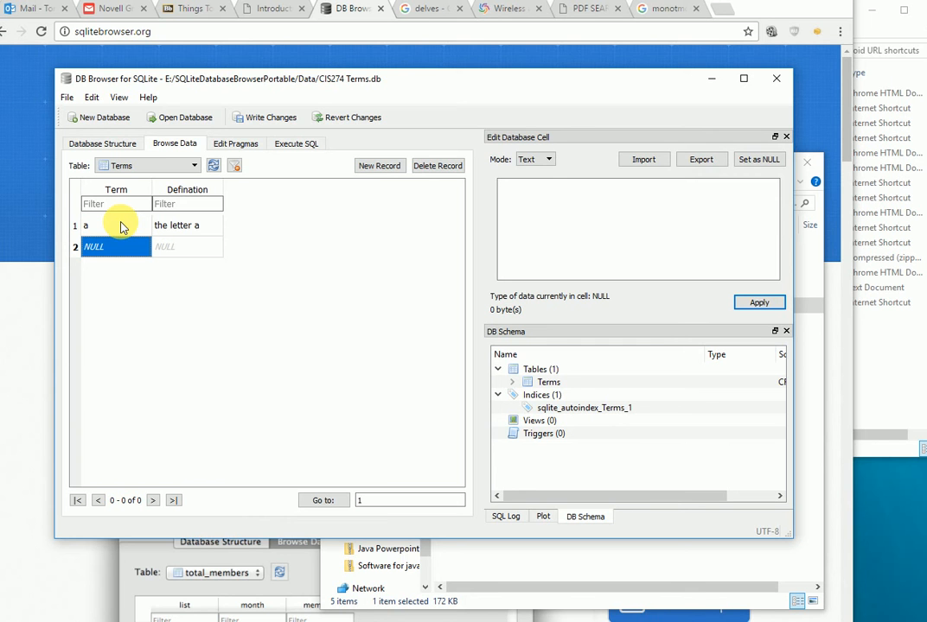
type("b")
key("Tab")
type("the")
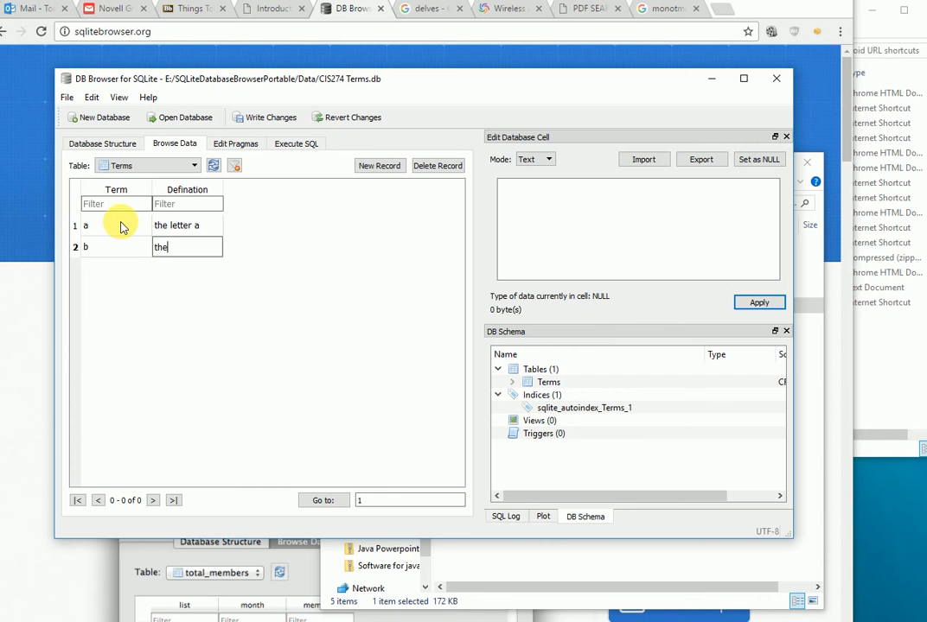
type(" letter b")
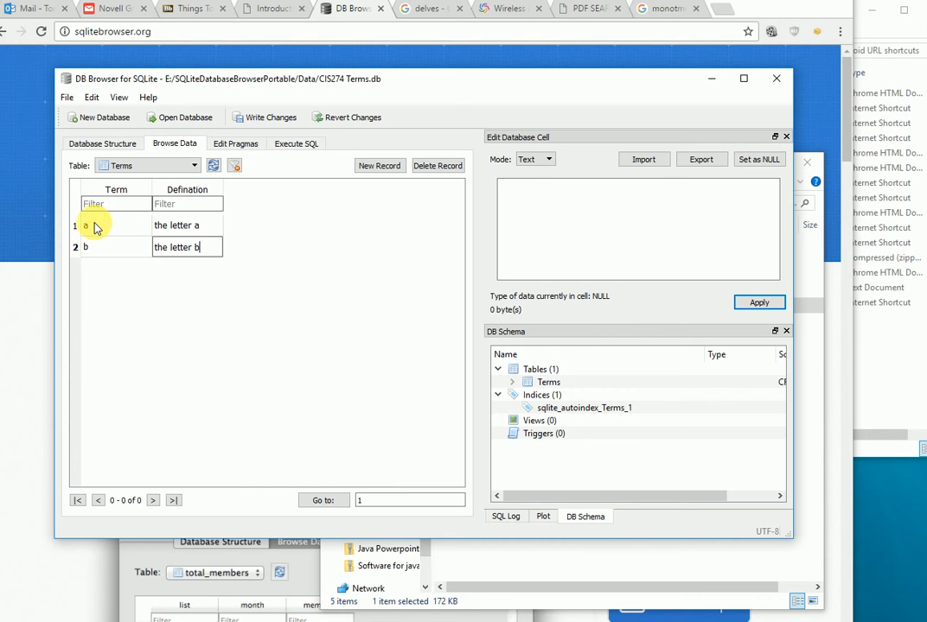
left_click(96, 228)
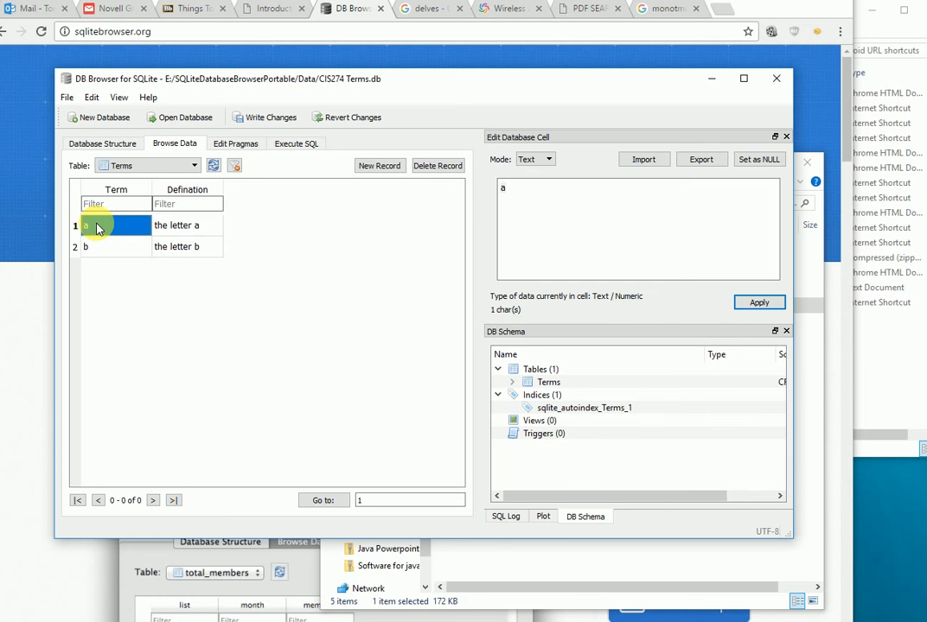
- Change the first term to 'asdfsfds', then close CIS274 Terms.db, saving the changes
double_click(96, 227)
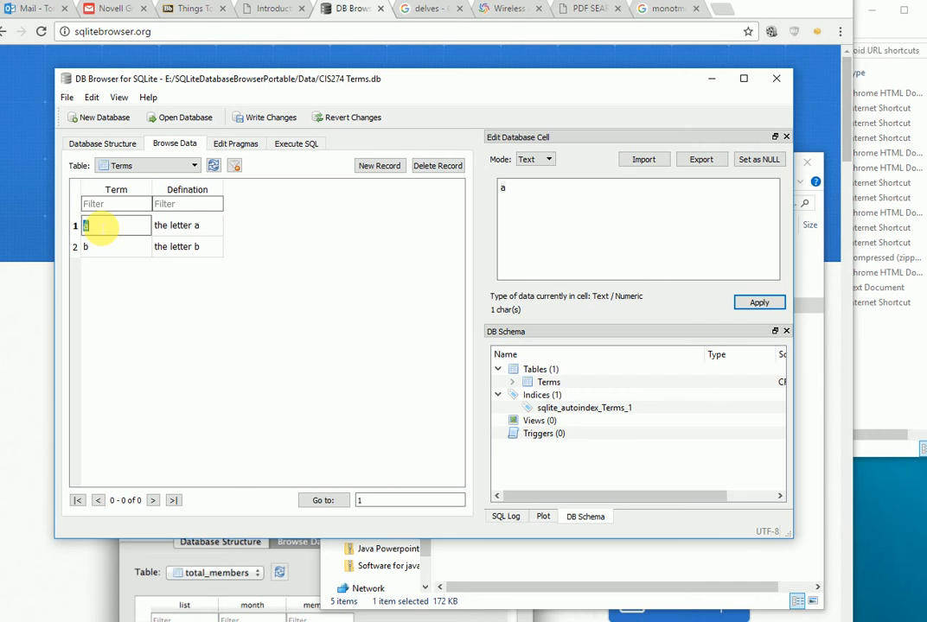
type("asdfsfds")
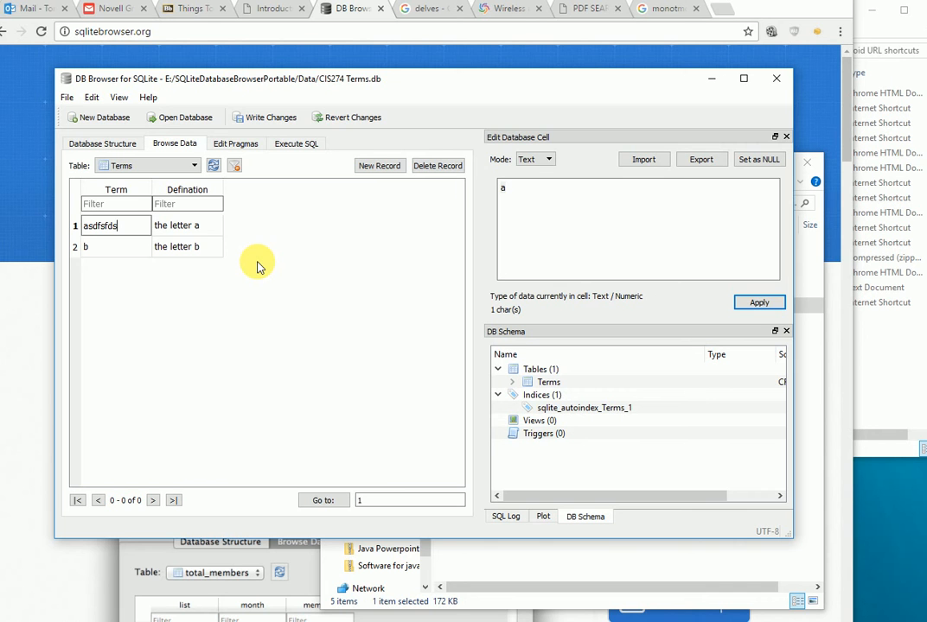
left_click(63, 97)
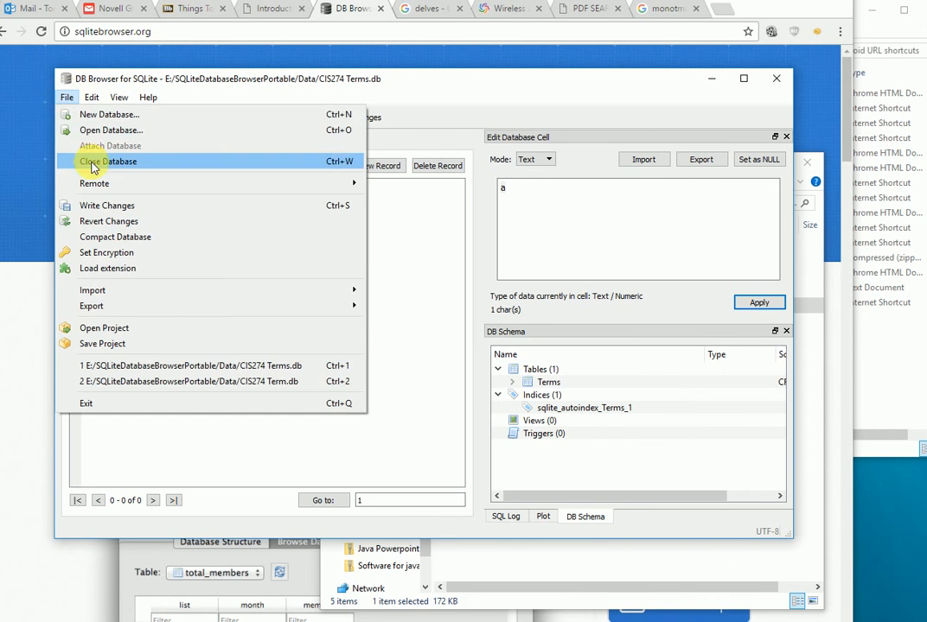
mouse_move(114, 293)
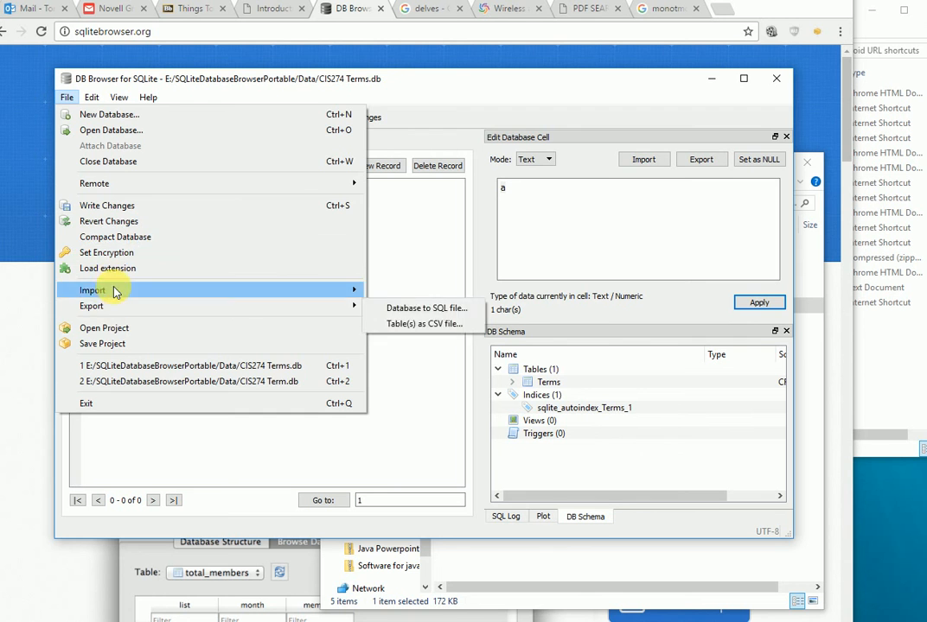
left_click(102, 164)
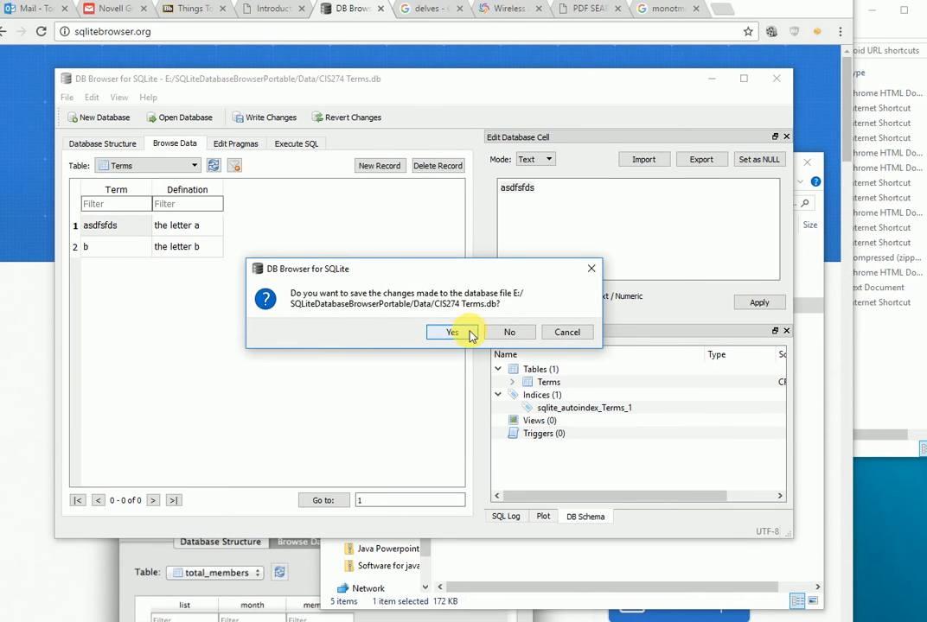
left_click(469, 333)
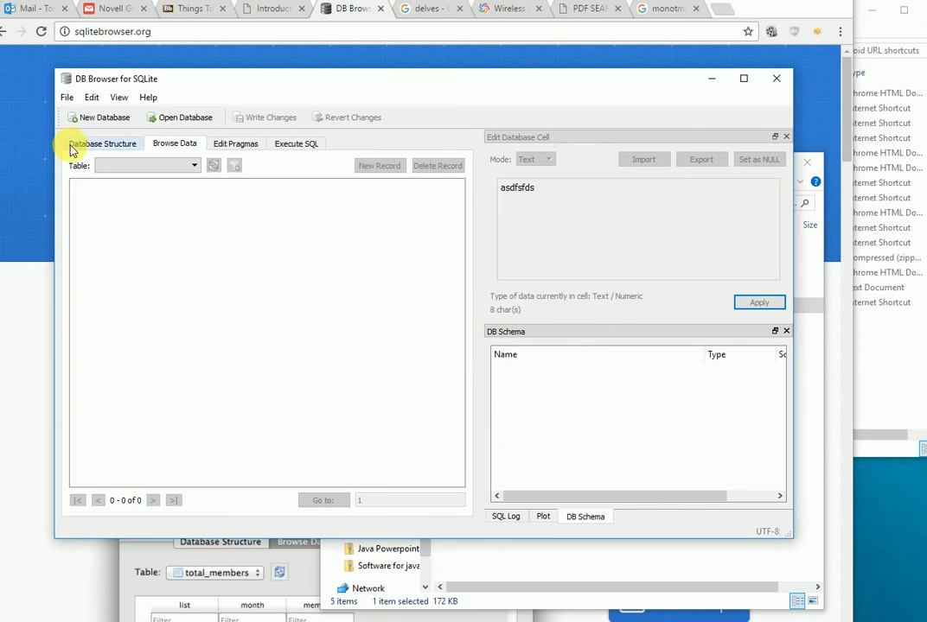
left_click(66, 97)
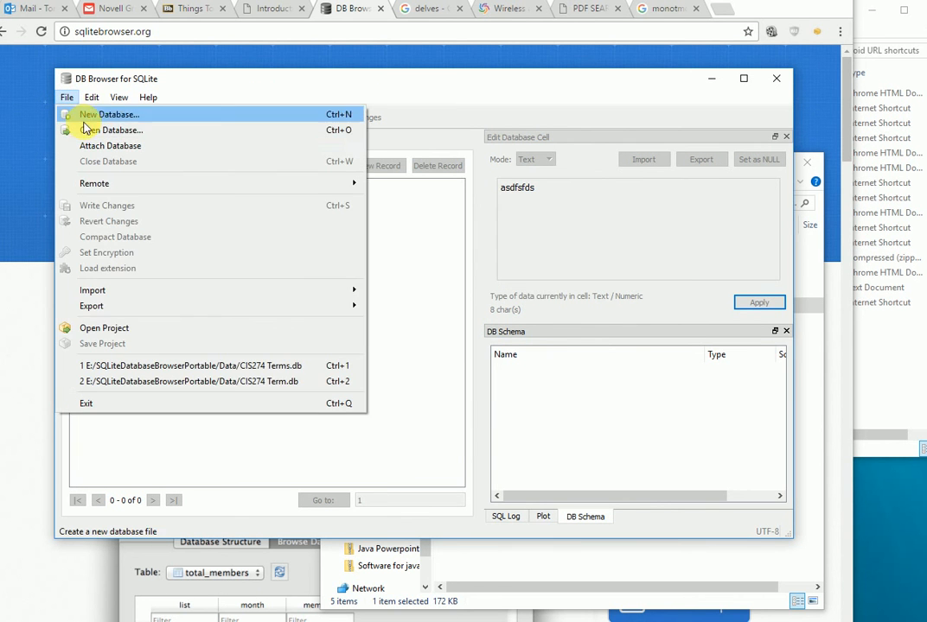
- Reopen CIS274 Terms.db and inspect the saved first term 'asdfsfds' in the Terms table
left_click(90, 131)
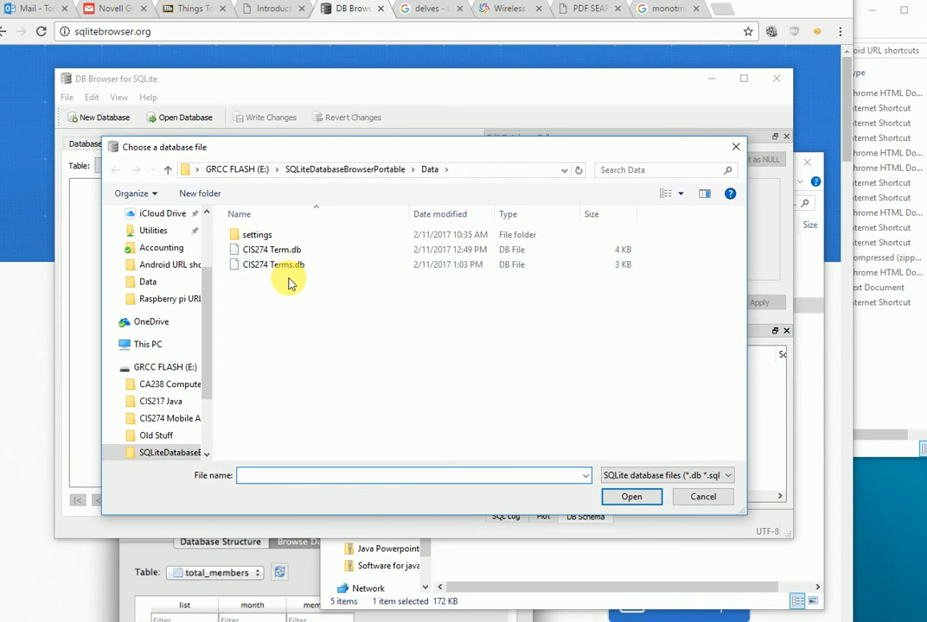
double_click(274, 270)
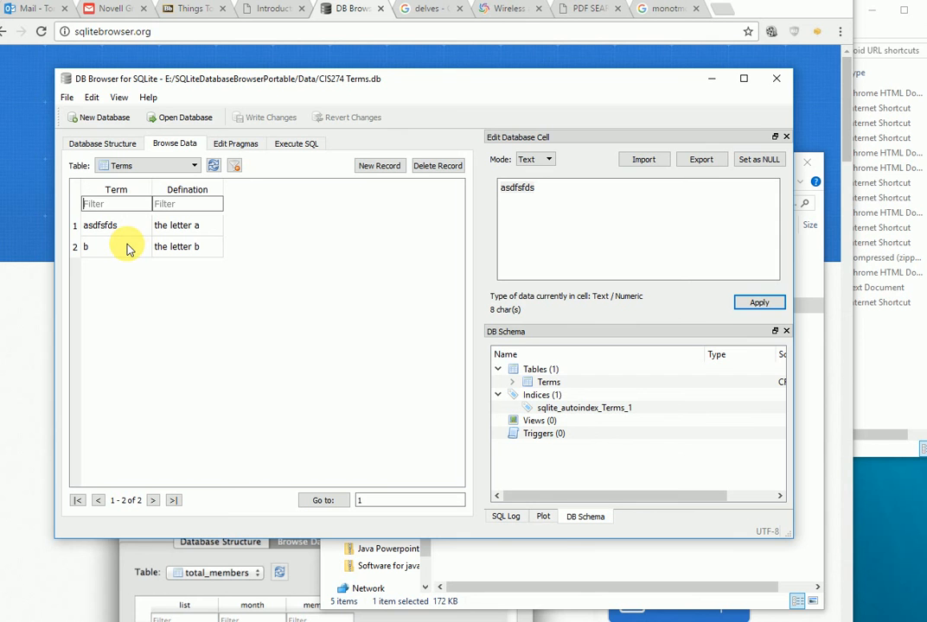
left_click(104, 224)
double_click(106, 226)
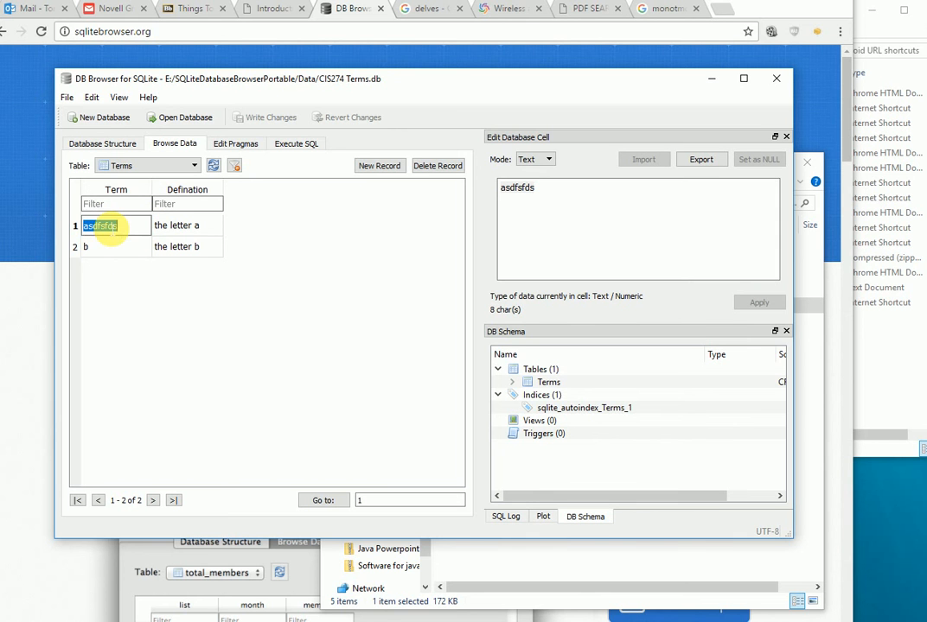